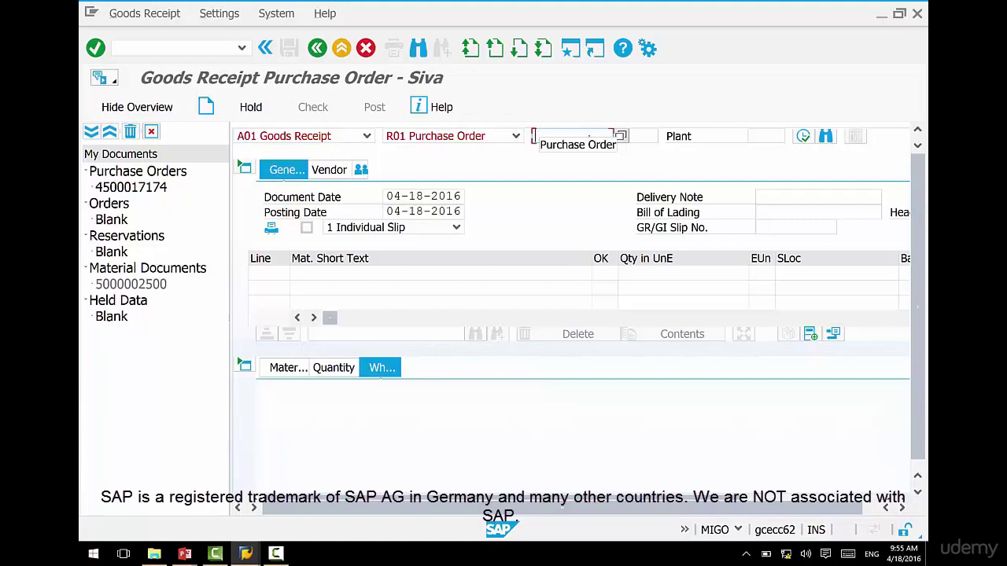
Search the purchasing documents per vendor and load the purchase order dated 04-18-2016 into the goods receipt
left_click(620, 135)
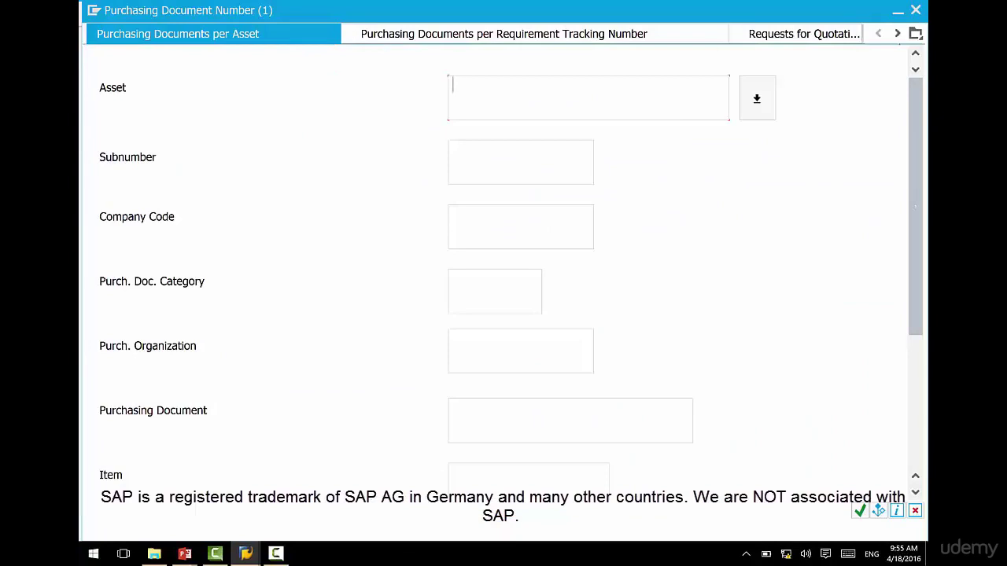
left_click(915, 33)
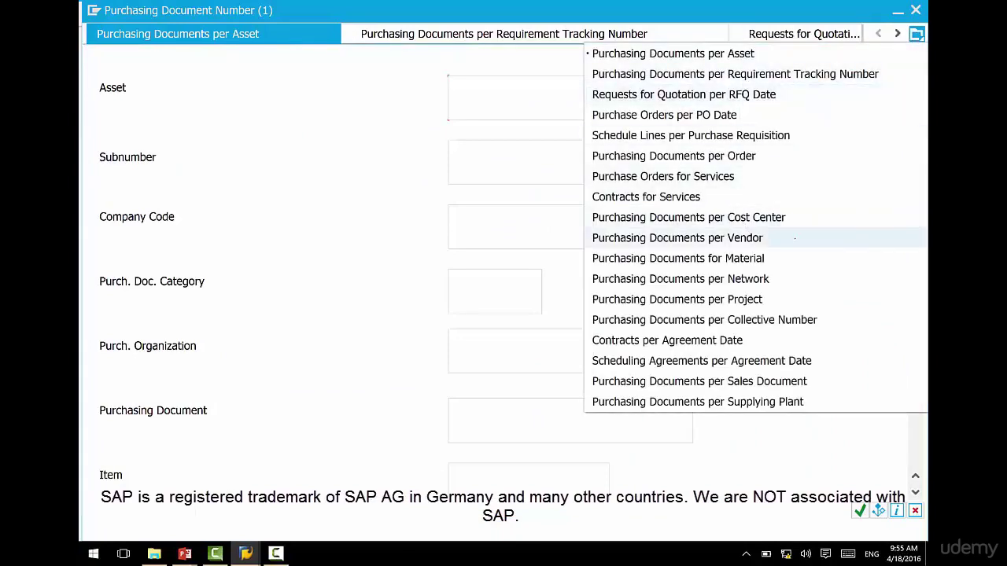
left_click(797, 237)
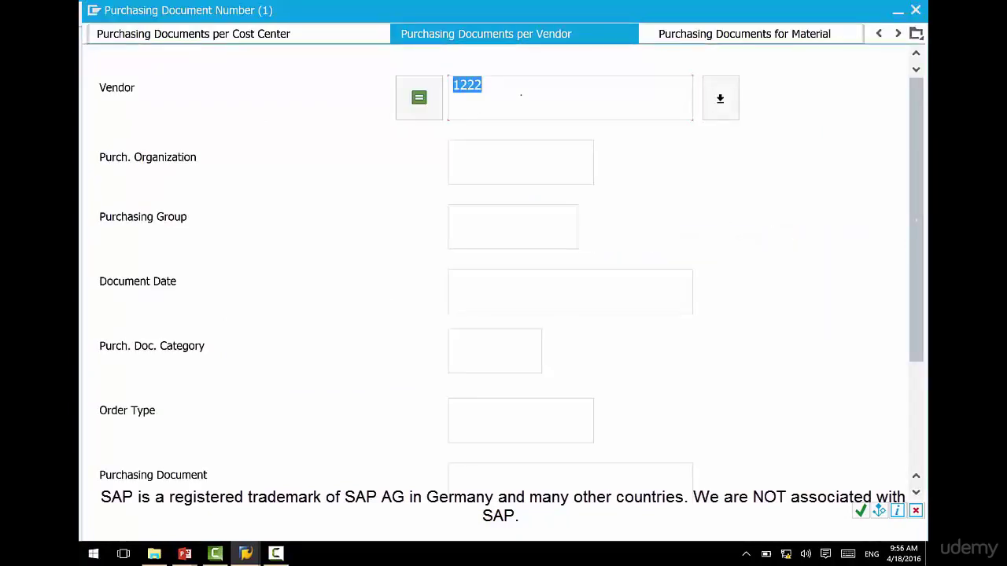
left_click(521, 93)
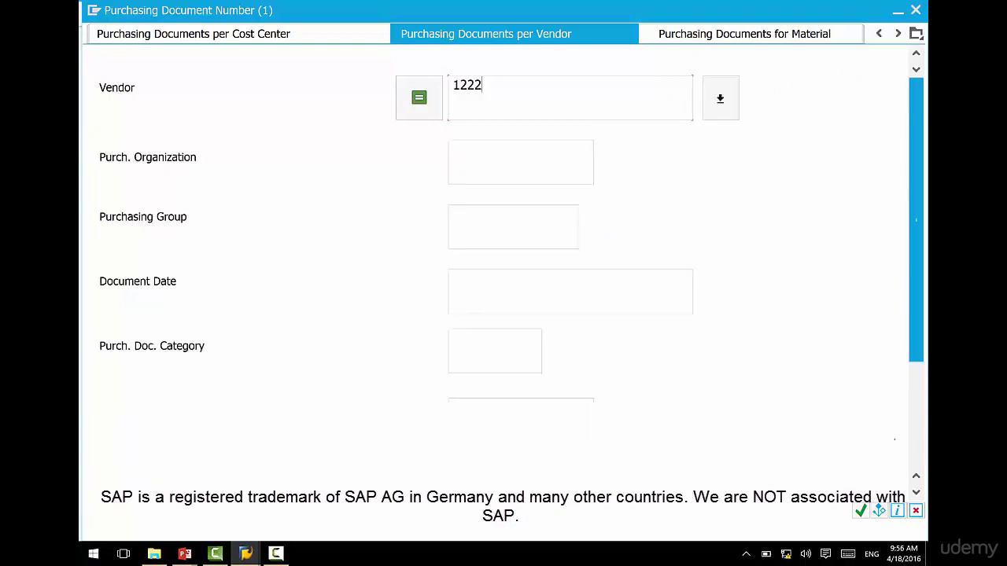
key("Return")
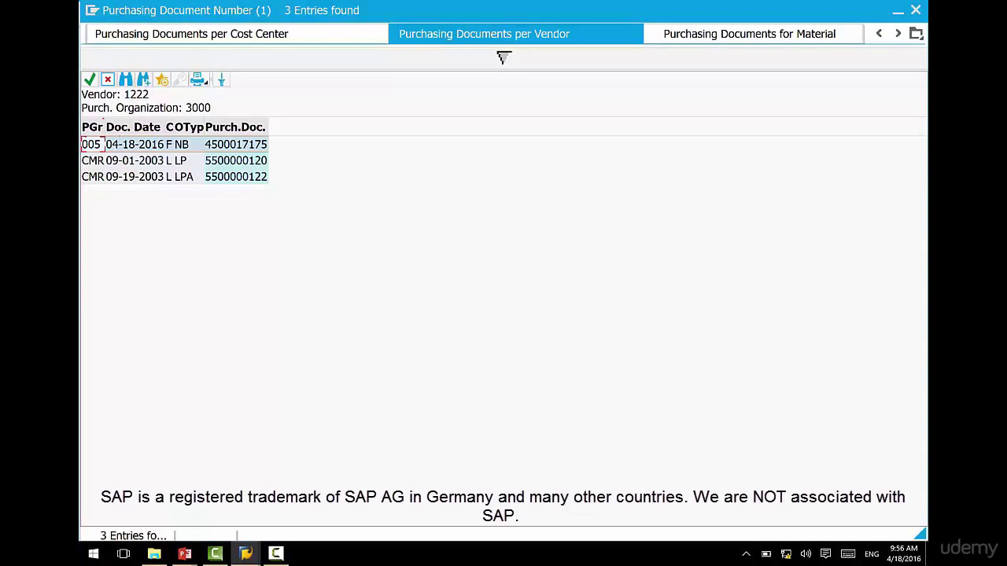
key("Return")
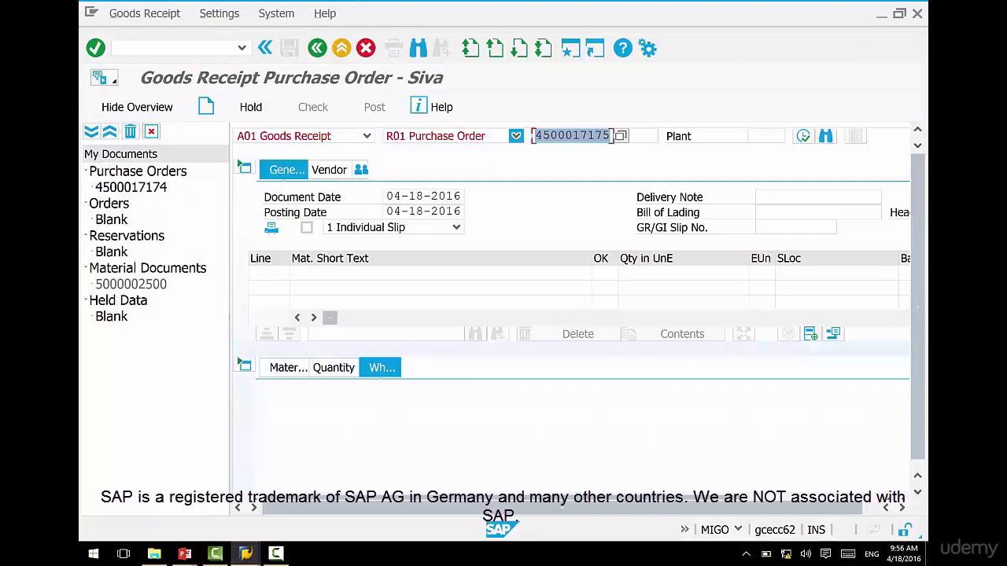
key("Return")
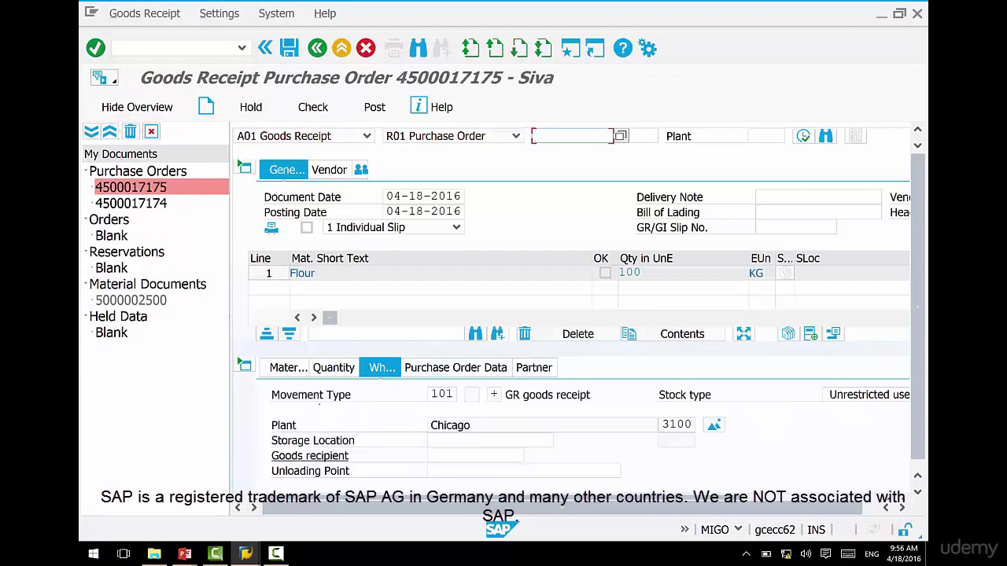
Review the Flour item's material, entry quantity and plant details, and advance the PowerPoint presentation by one slide
left_click(288, 368)
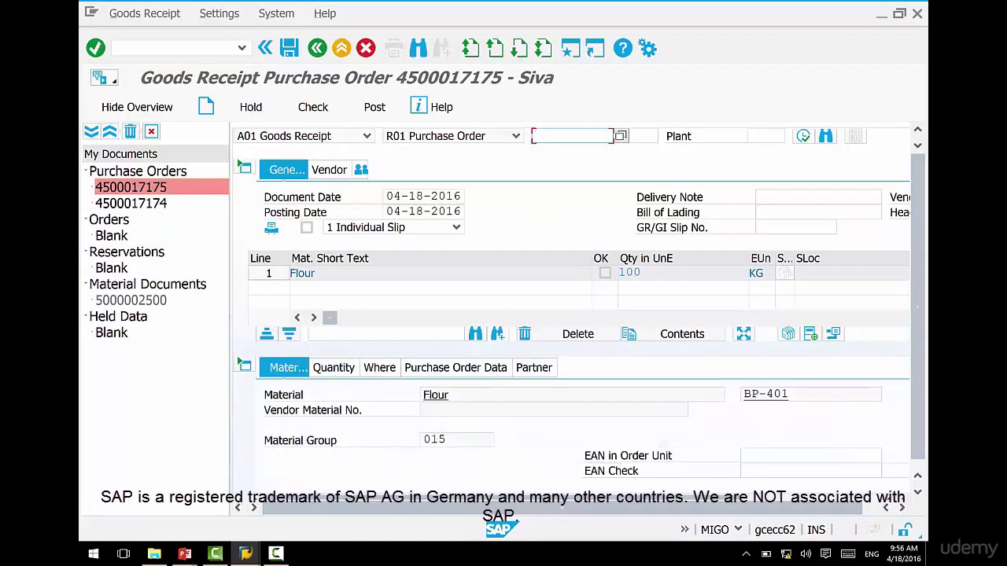
left_click_drag(461, 396, 423, 395)
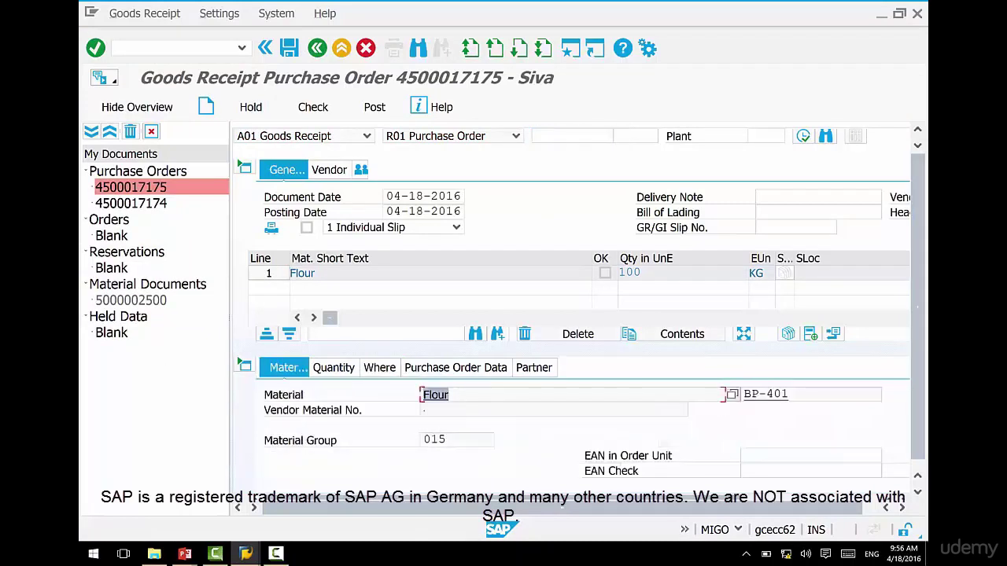
left_click(333, 367)
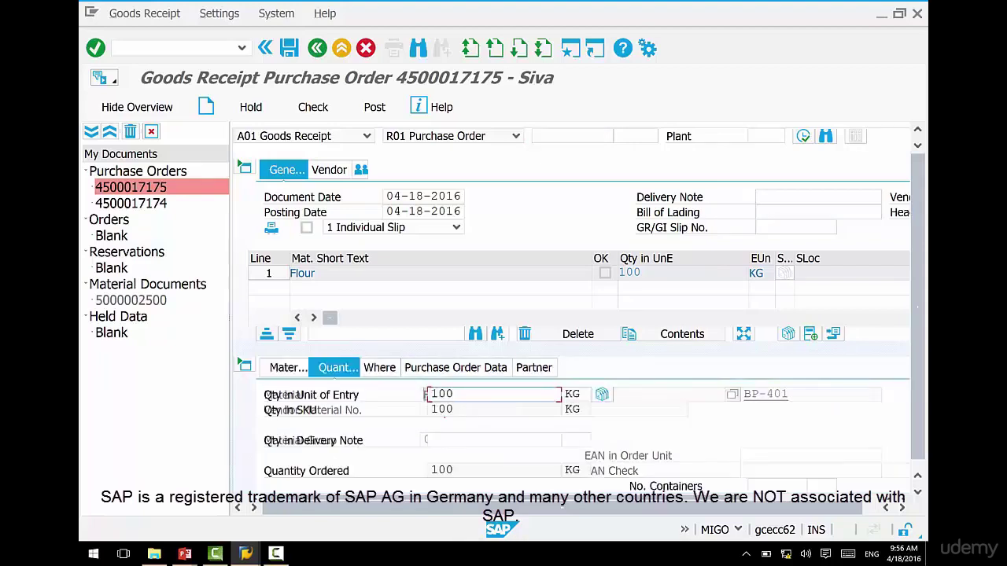
left_click_drag(454, 394, 429, 394)
left_click(379, 367)
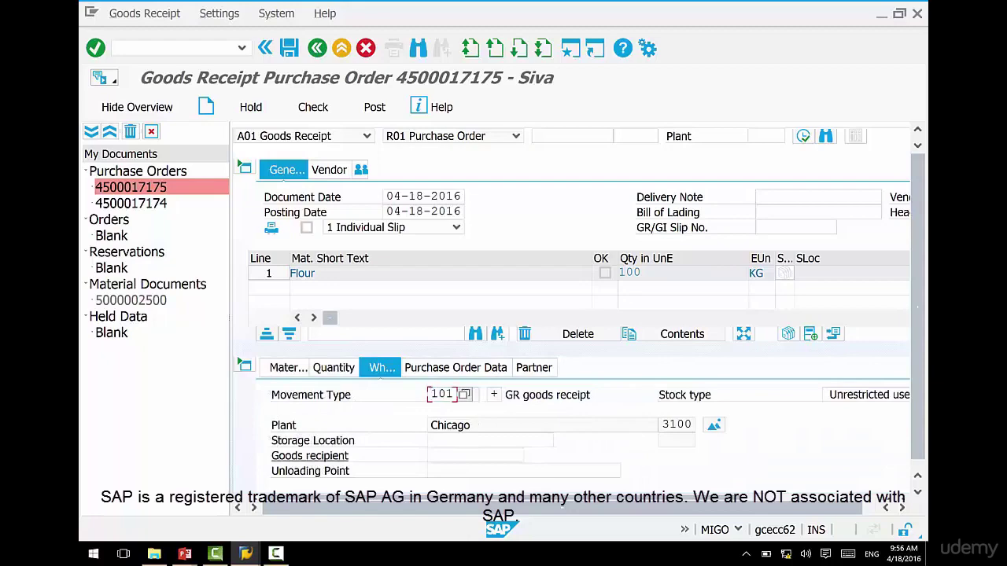
left_click_drag(473, 425, 429, 426)
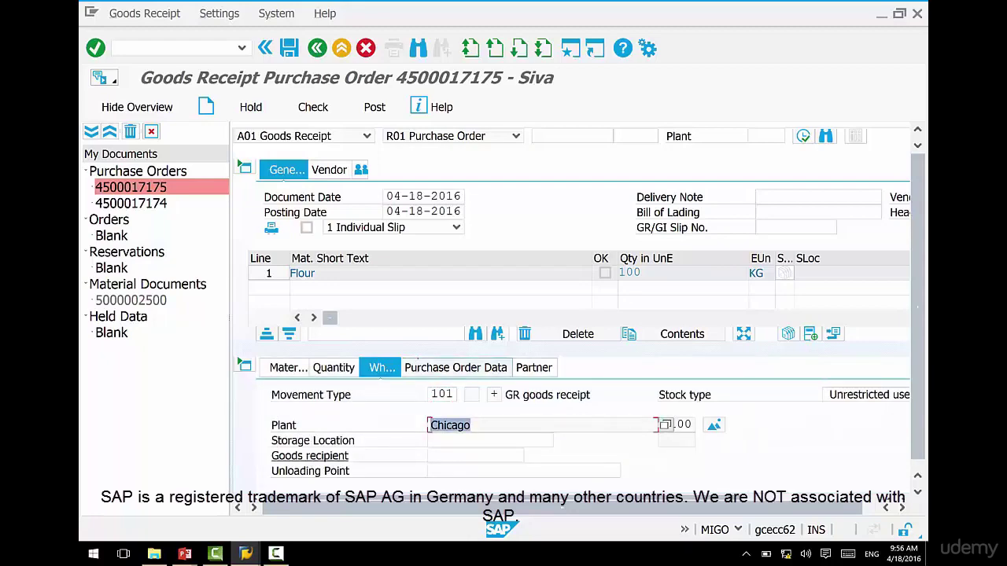
key("alt+Tab")
key("Right")
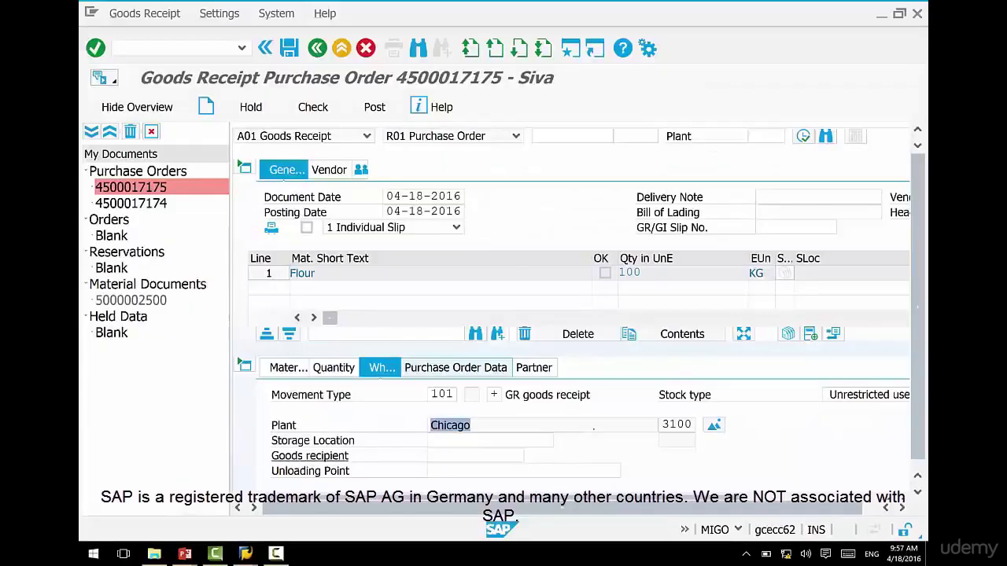
Mark the Flour line item of the goods receipt as Item OK
scroll(572, 309, "down", 2)
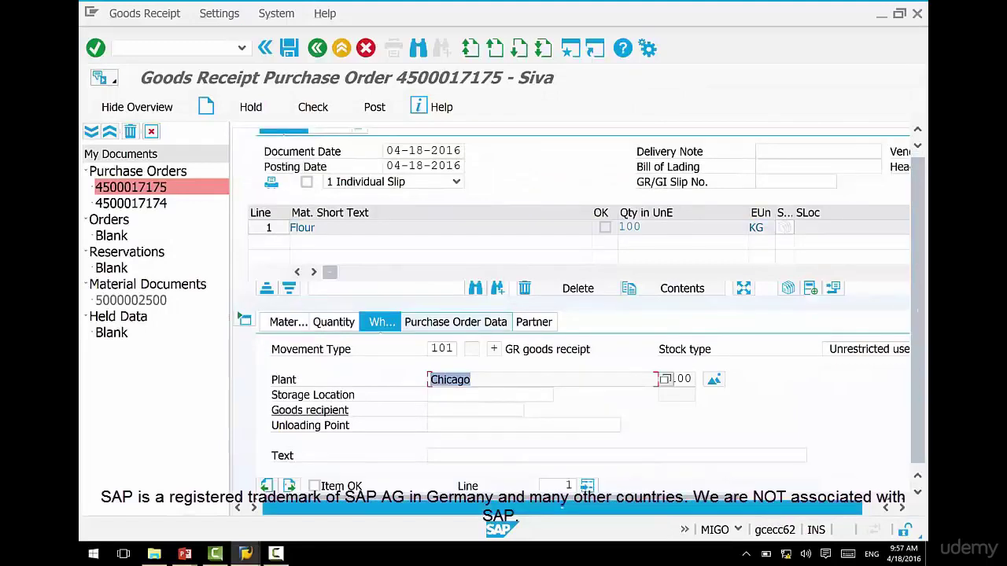
left_click(313, 481)
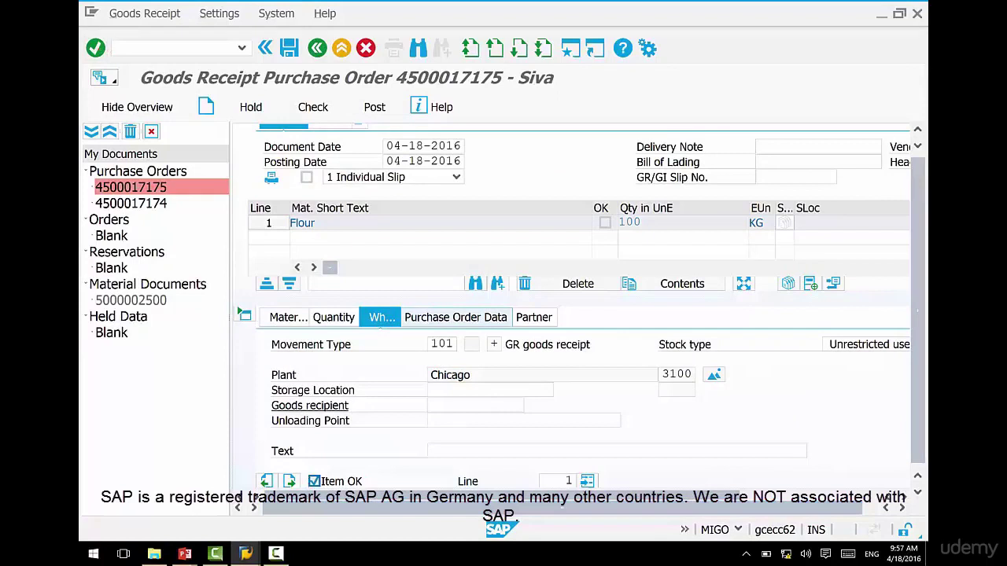
key("Return")
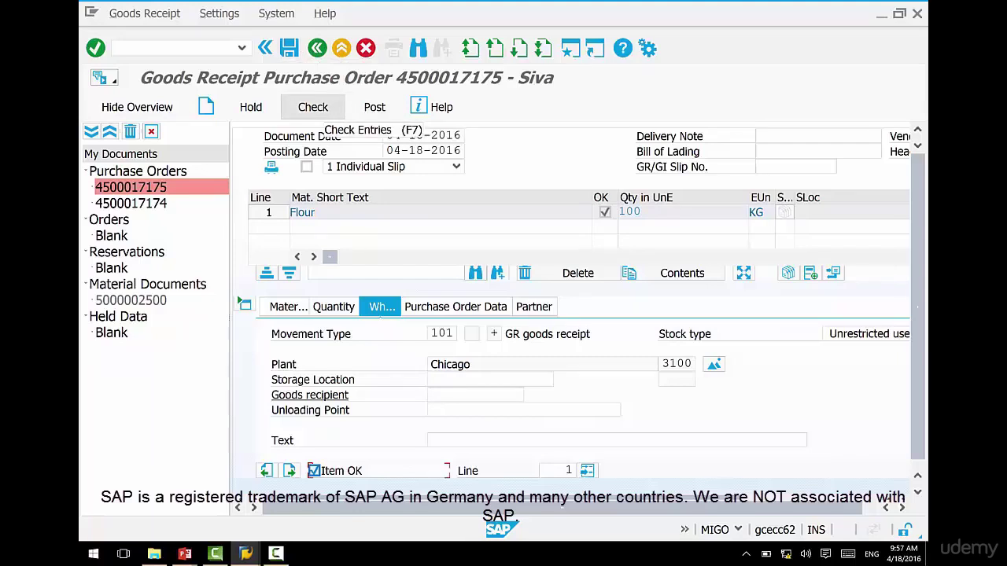
Check the goods receipt entries, read the resulting log alongside the presentation, and close the log
left_click(313, 107)
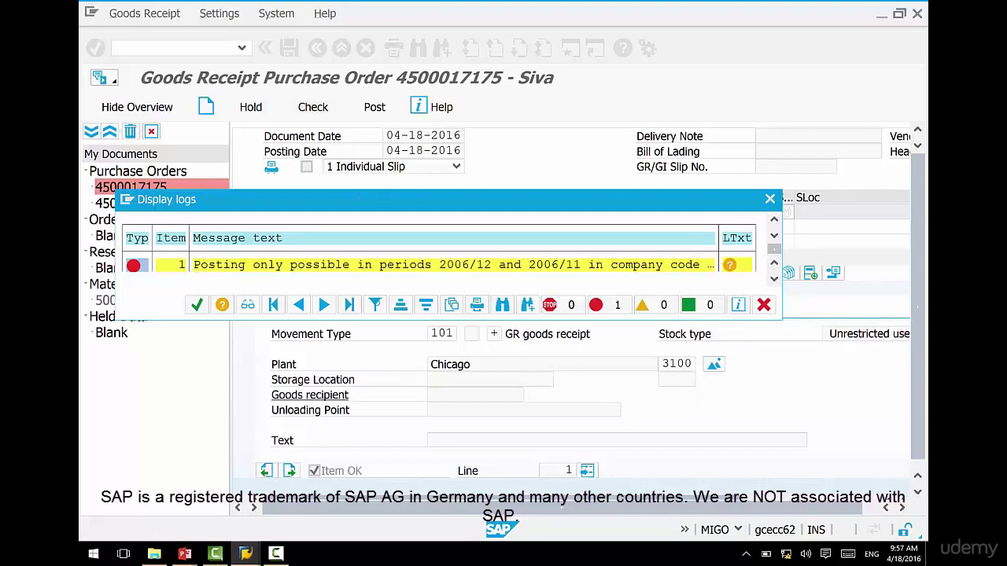
left_click_drag(357, 199, 386, 104)
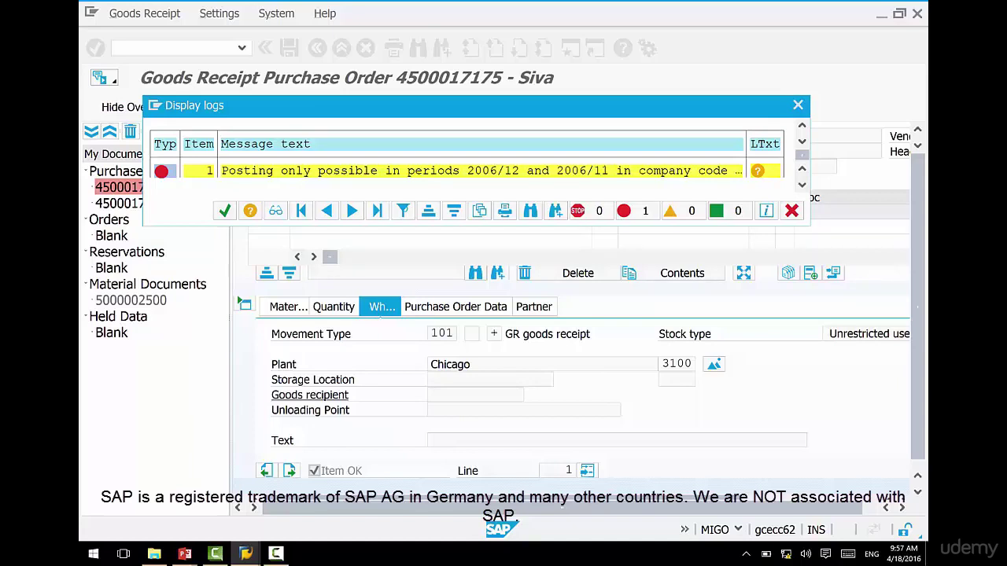
key("alt+Tab")
left_click(791, 210)
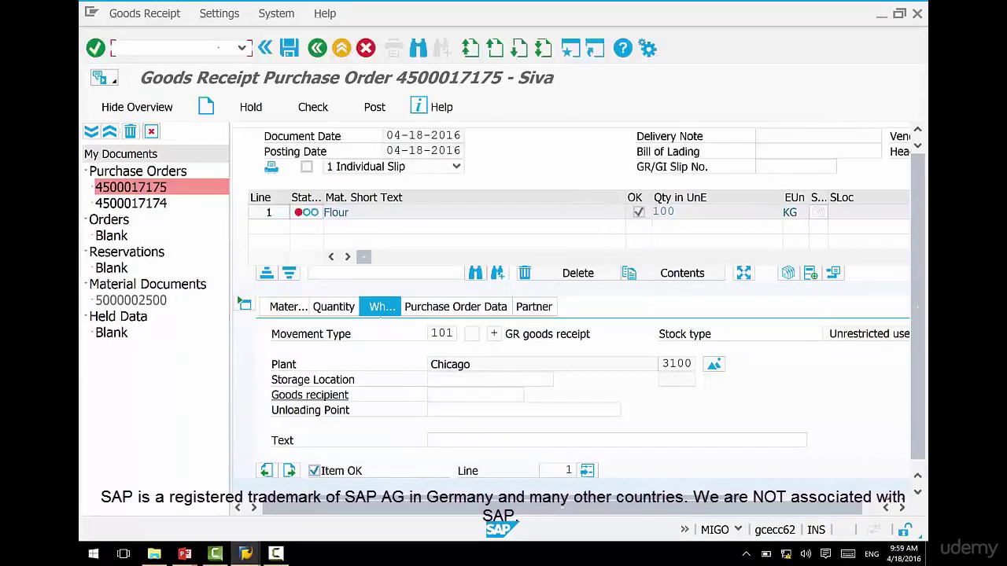
Leave the goods receipt without saving the document and start transaction MMPV
left_click(317, 48)
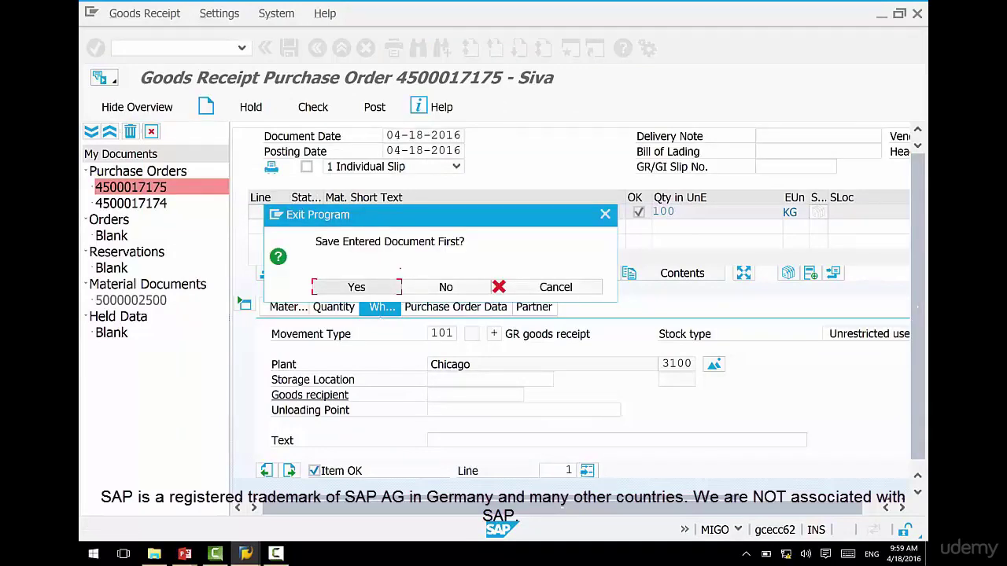
left_click(445, 287)
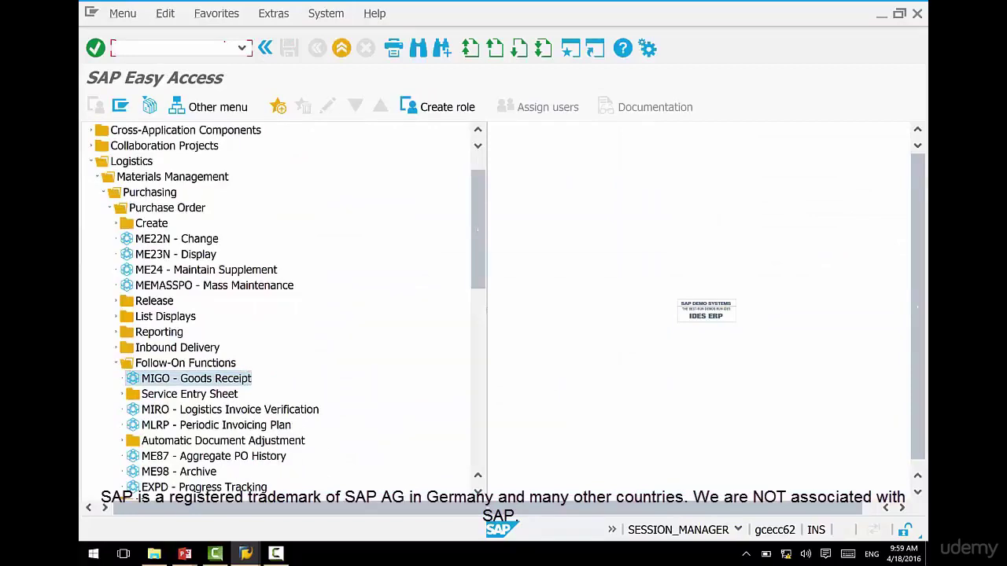
type("MMPV")
key("Return")
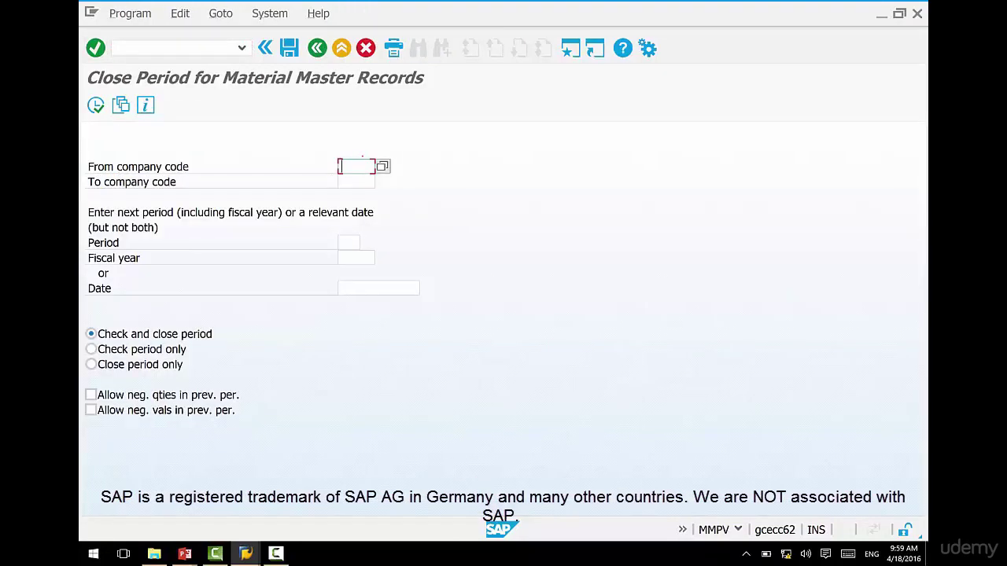
Try to check and close the period for company code 3000 with period 12 of fiscal year 2006, and return to the entry form
type("3000")
key("Tab")
type("3000")
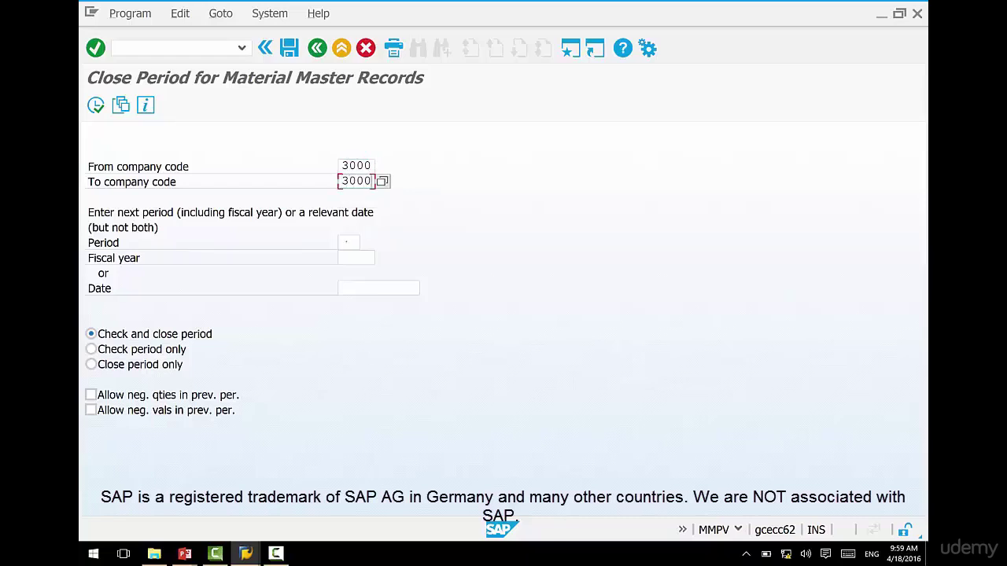
left_click(346, 242)
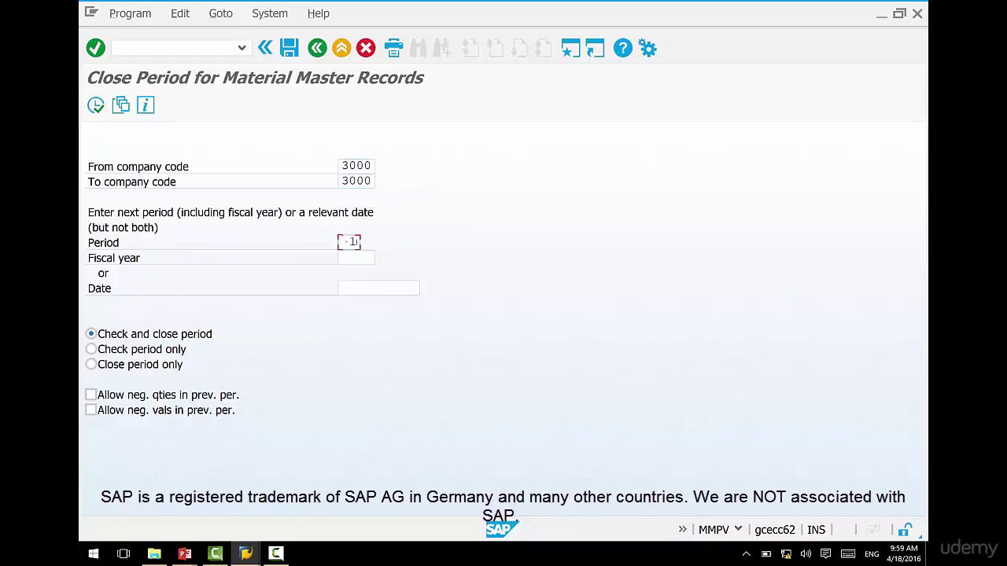
type("12")
key("Tab")
type("2006")
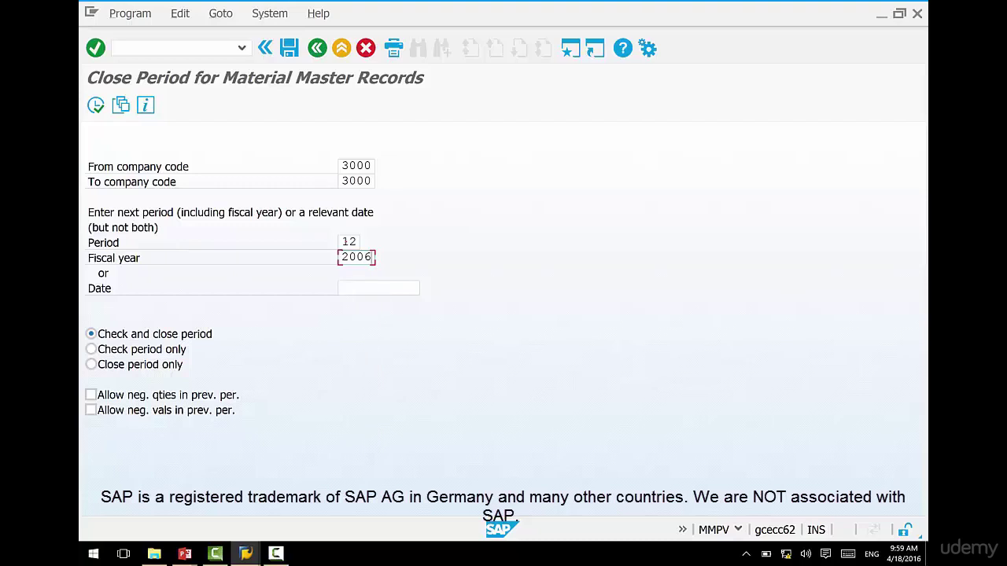
key("F8")
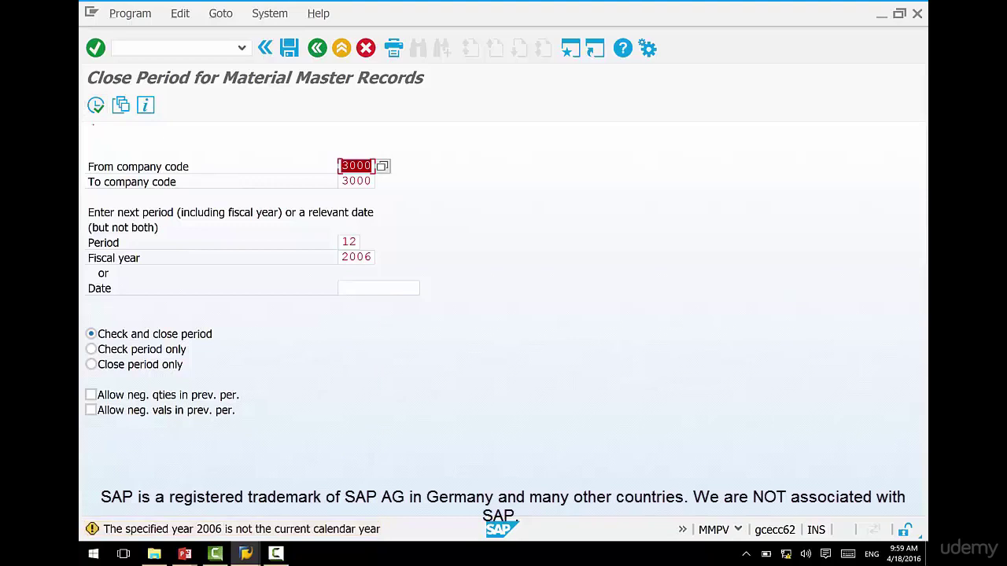
key("Return")
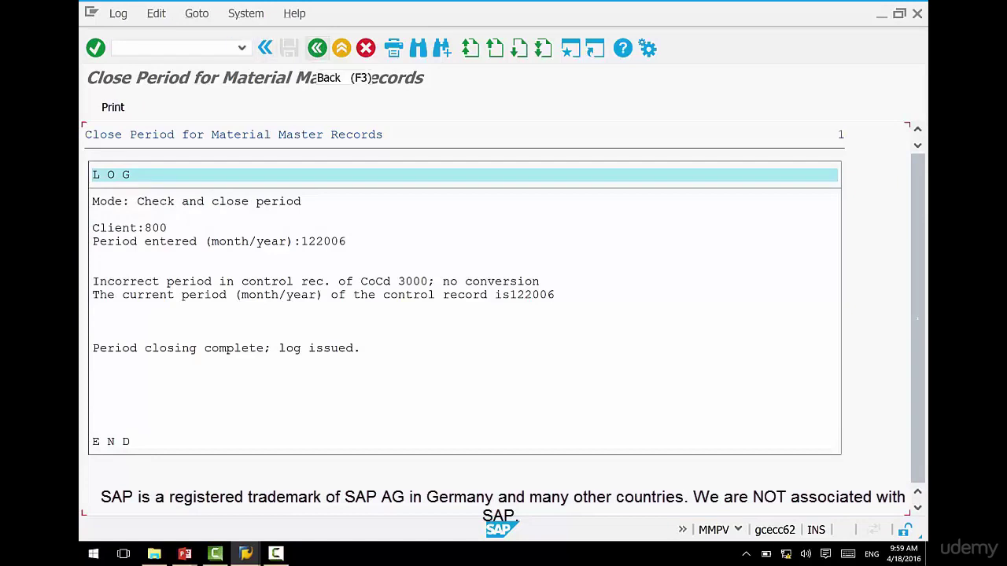
left_click(317, 48)
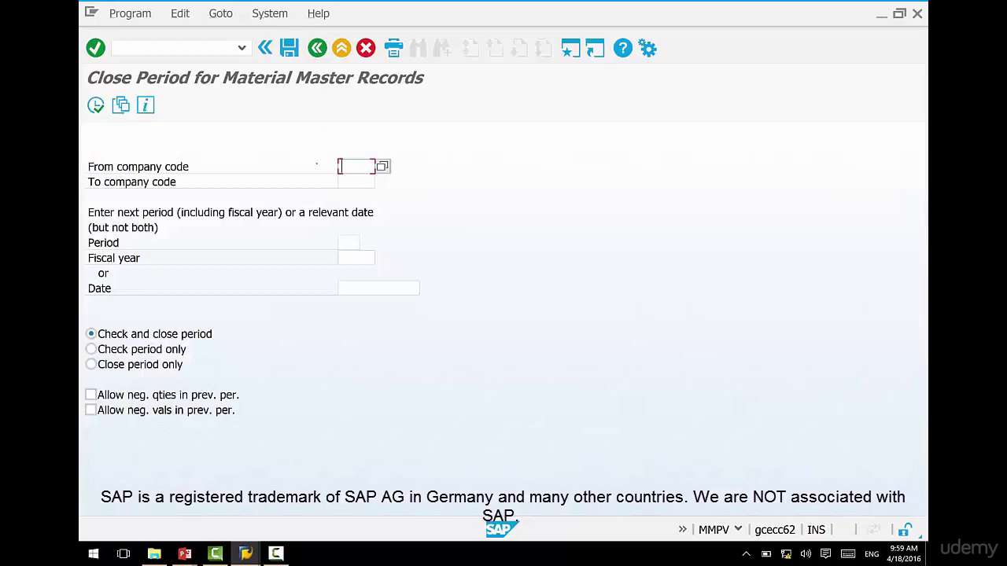
Check and close the period for company codes 3000 to 3000 with period 01 of fiscal year 2007
type("3000")
key("Tab")
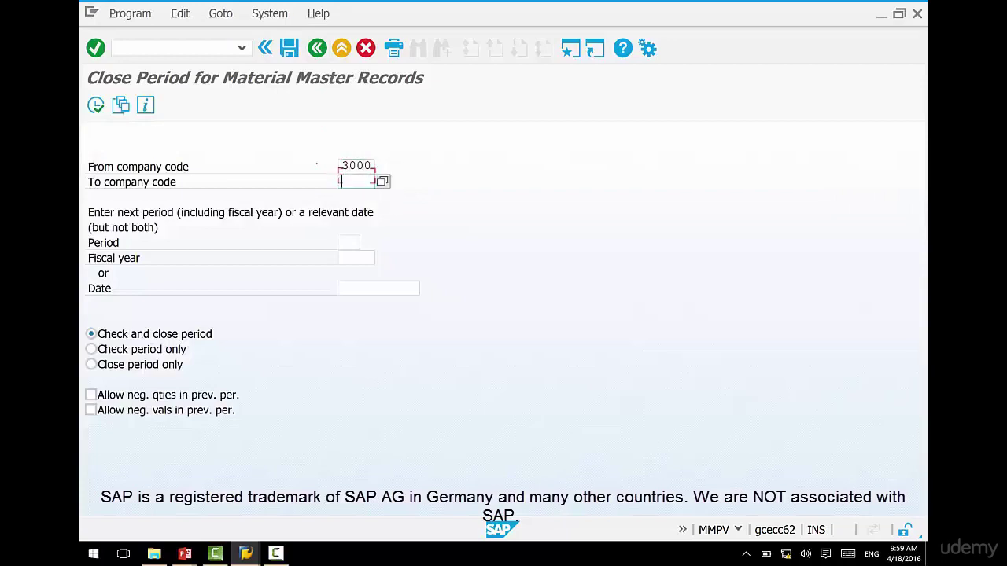
type("3000")
key("Tab")
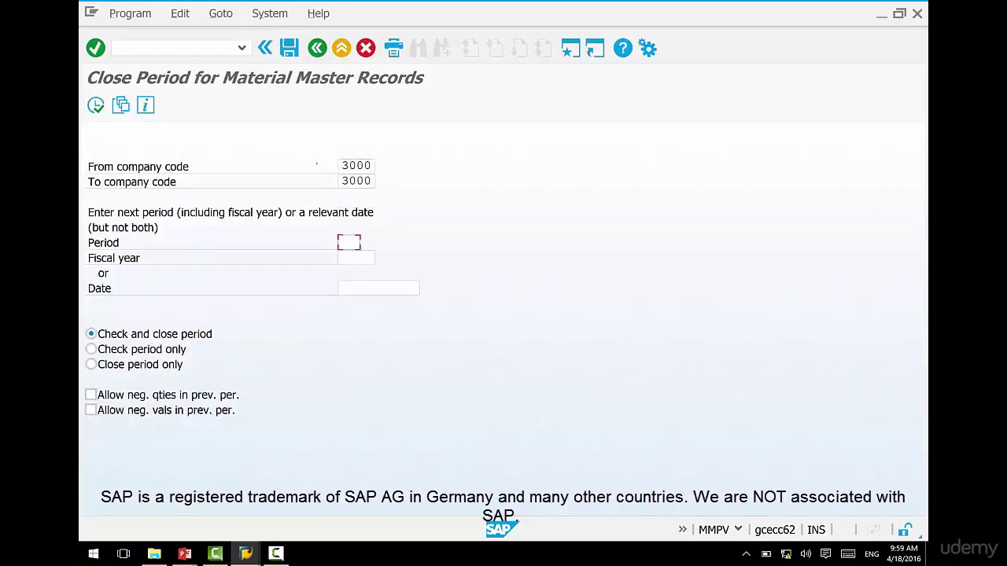
type("01")
key("Tab")
type("2")
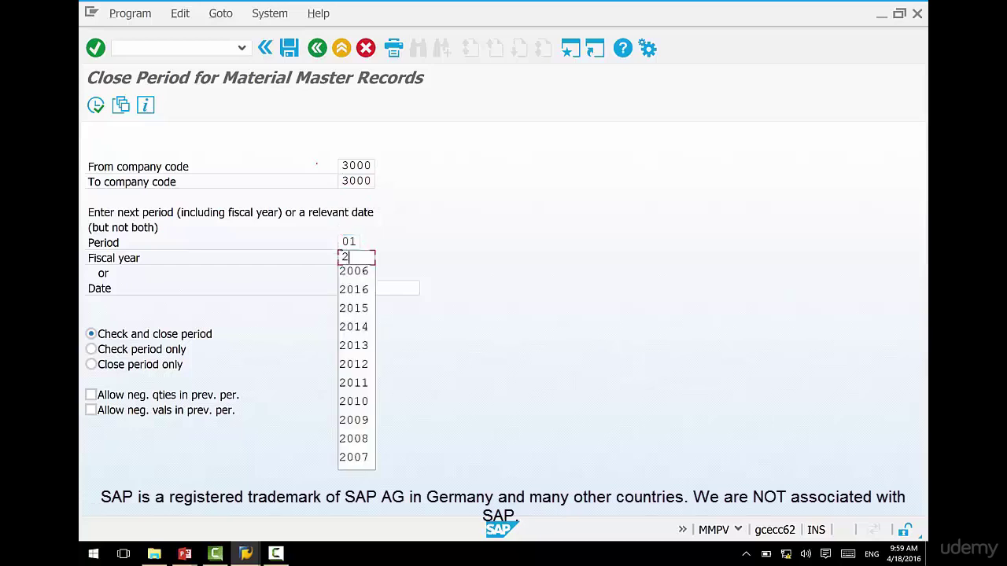
type("007")
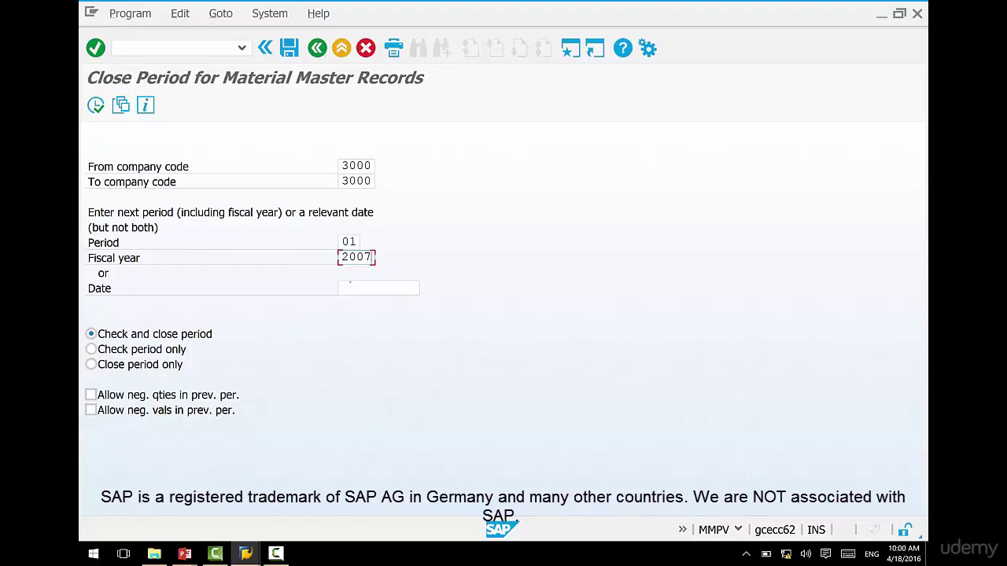
key("Return")
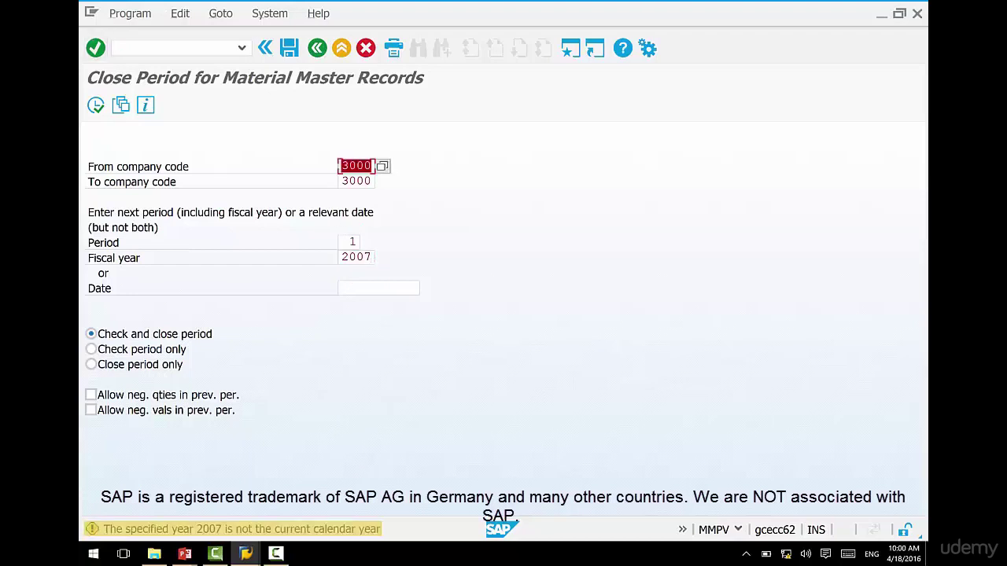
left_click(95, 48)
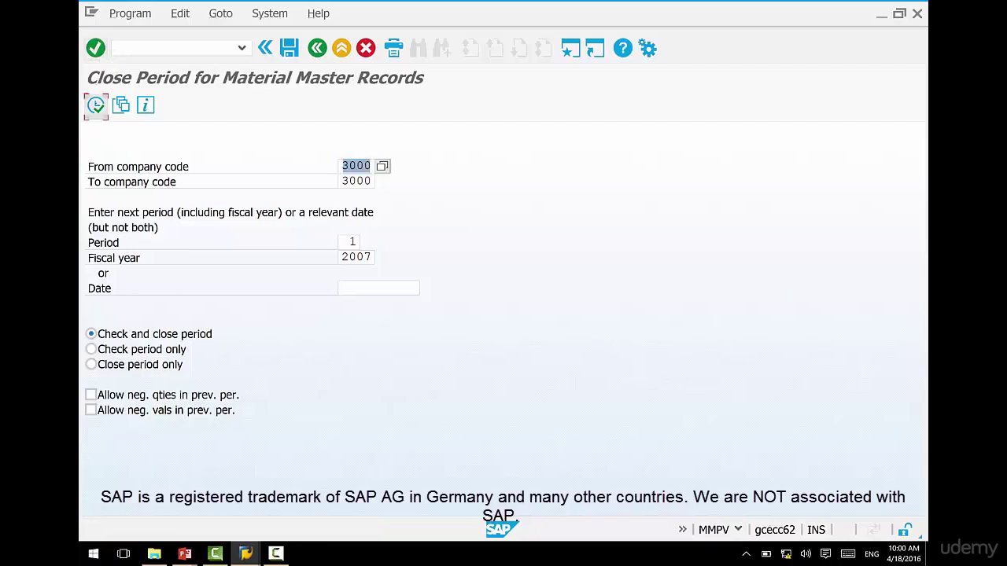
left_click(95, 104)
key("Return")
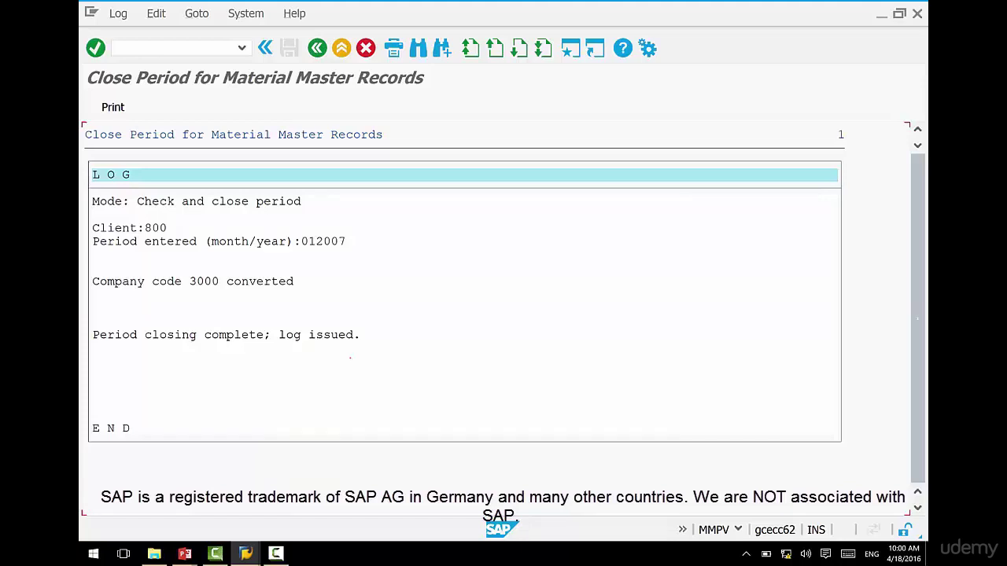
Switch to the PowerPoint slide show and draw a horizontal timeline with end marks, labelled 2016, below the log picture
key("alt+Tab")
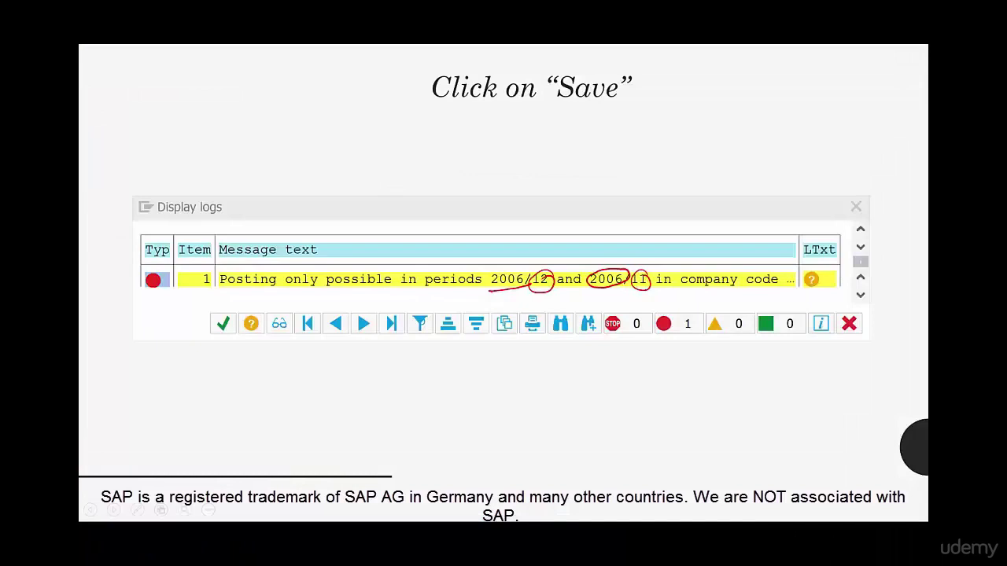
left_click_drag(436, 406, 476, 415)
mouse_move(411, 437)
left_mouse_down()
mouse_move(794, 424)
mouse_move(413, 459)
left_mouse_up()
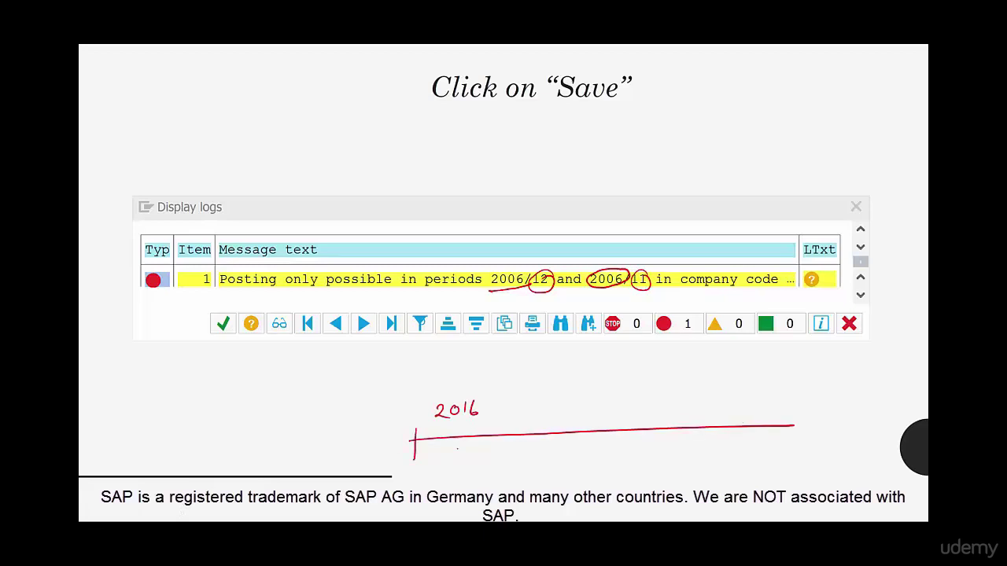
left_click_drag(794, 447, 797, 420)
Mark Jan, Feb and Dec on the 2016 timeline and write the period numbers 01, 02, 03 and 12 beneath it
mouse_move(459, 429)
left_mouse_down()
mouse_move(458, 451)
mouse_move(426, 474)
left_mouse_up()
mouse_move(442, 422)
left_mouse_down()
mouse_move(443, 465)
mouse_move(458, 472)
left_mouse_up()
left_click_drag(488, 429, 489, 446)
mouse_move(474, 459)
left_mouse_down()
mouse_move(475, 469)
mouse_move(496, 469)
left_mouse_up()
mouse_move(779, 453)
left_mouse_down()
mouse_move(778, 464)
mouse_move(813, 464)
left_mouse_up()
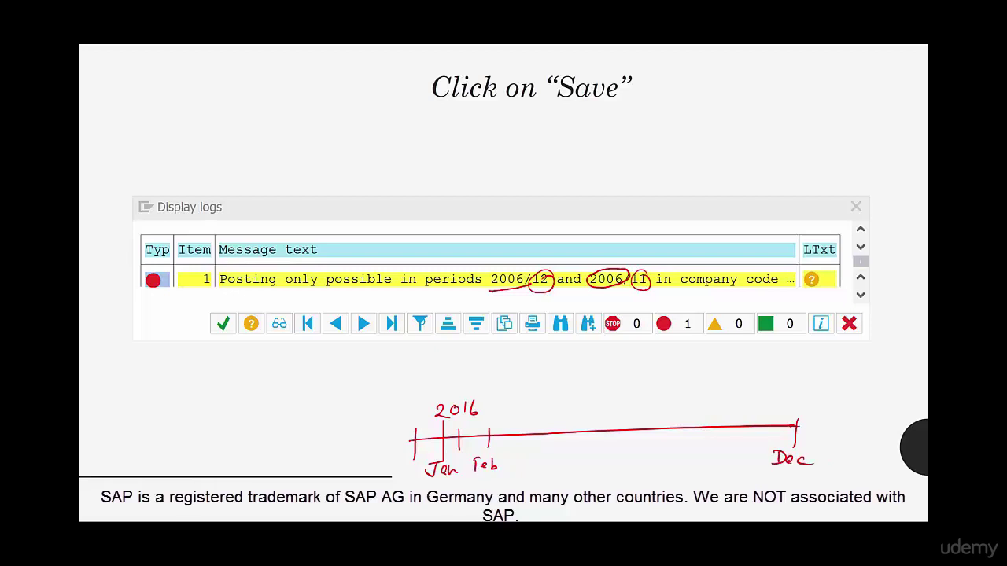
mouse_move(478, 492)
left_mouse_down()
mouse_move(485, 503)
mouse_move(541, 503)
left_mouse_up()
mouse_move(784, 483)
left_mouse_down()
mouse_move(786, 494)
mouse_move(801, 494)
left_mouse_up()
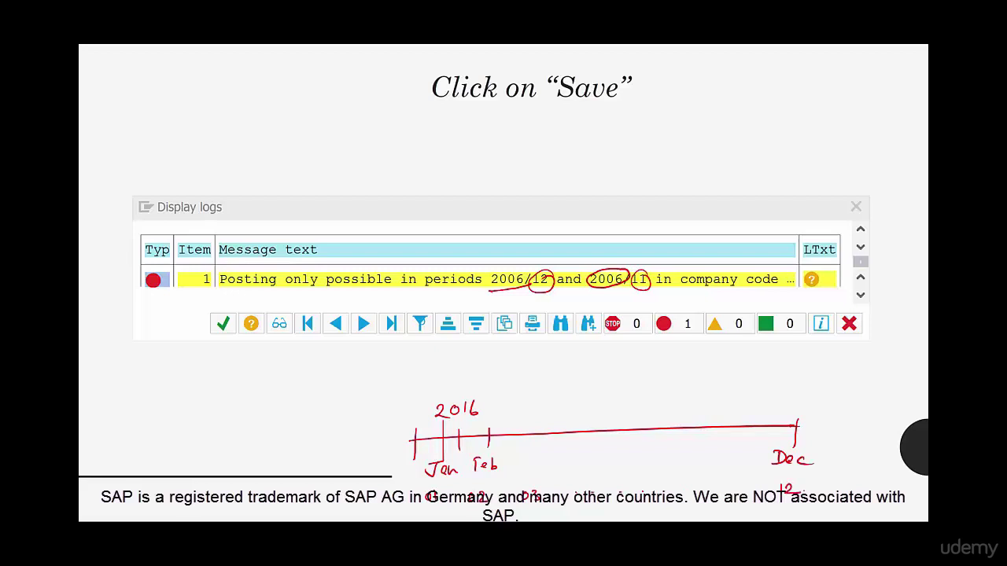